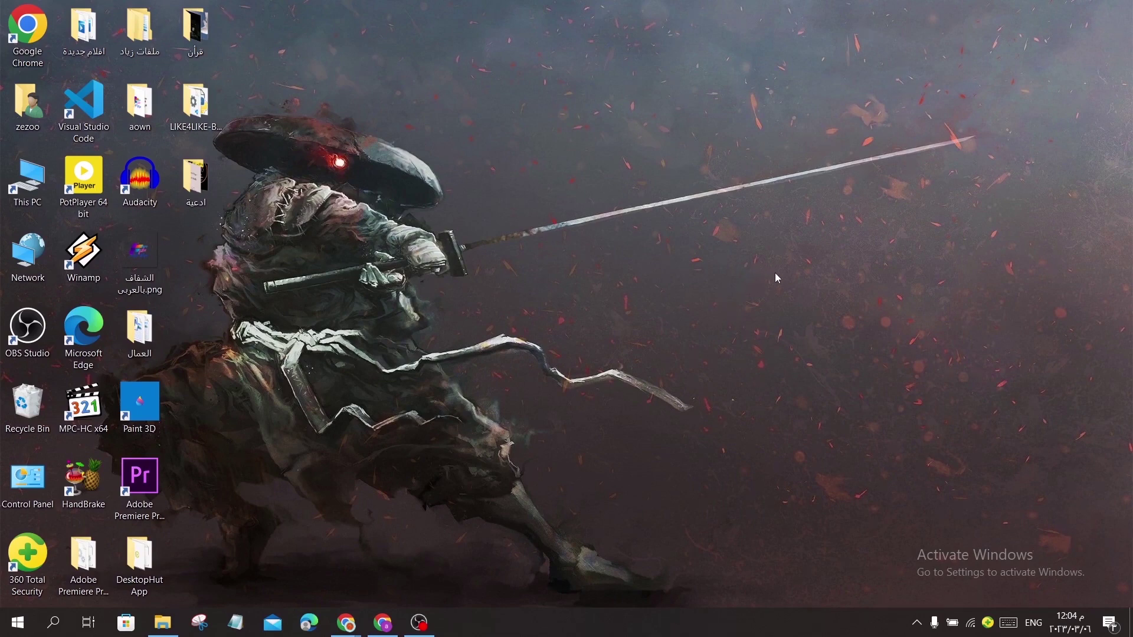
# Step: Switch to Chrome and open the Kindle books store from Amazon's Kindle e-readers and books category
pyautogui.click(346, 623)
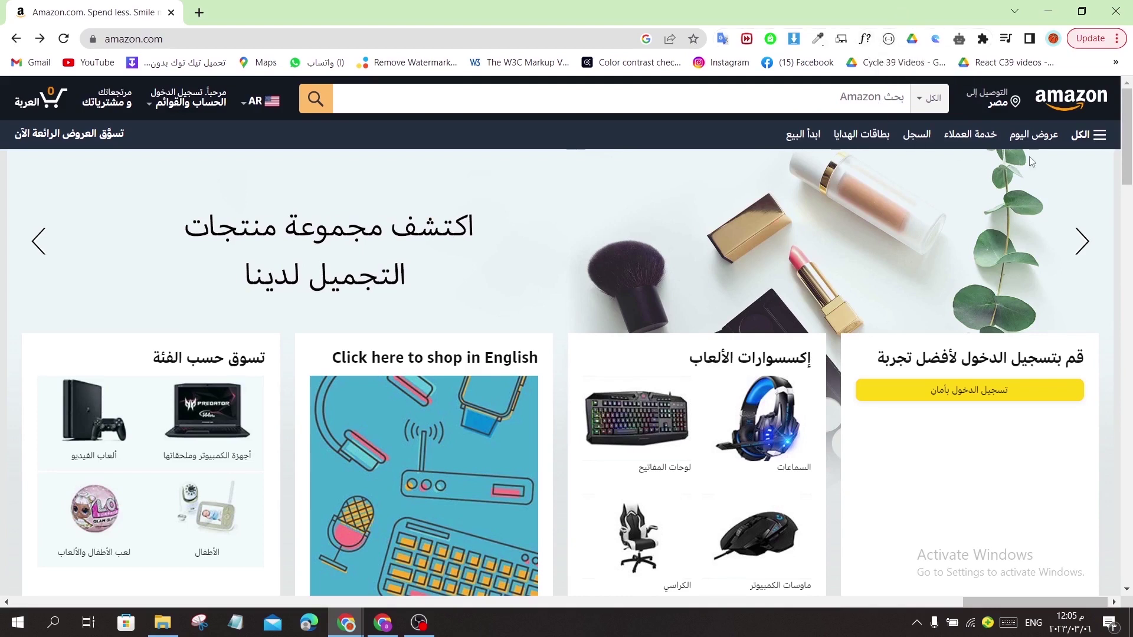
pyautogui.click(1099, 139)
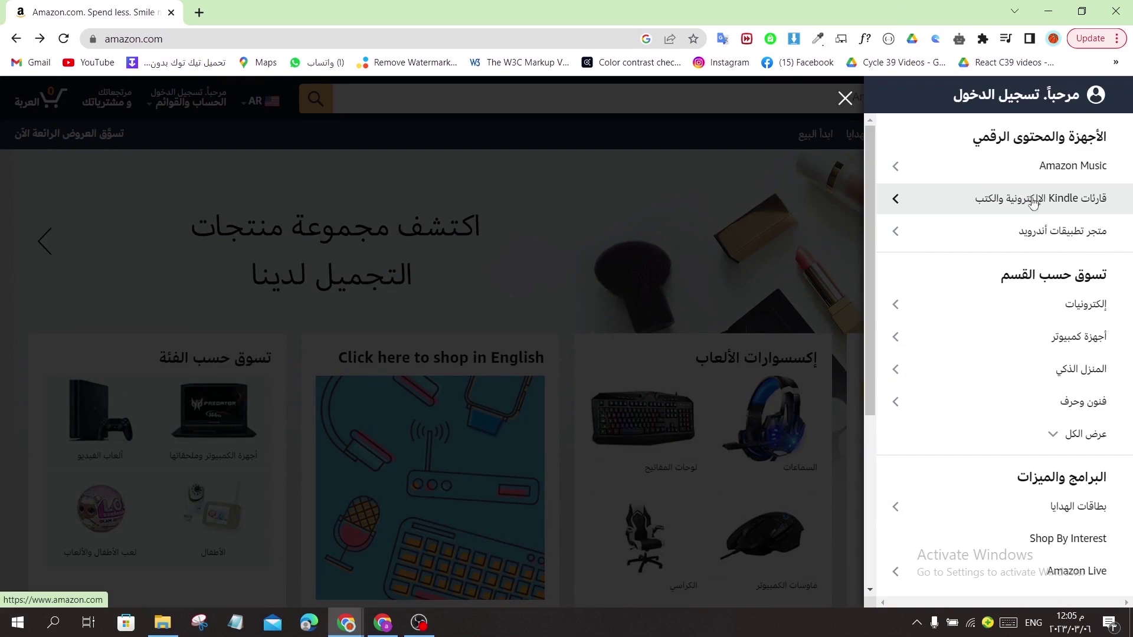
pyautogui.click(994, 201)
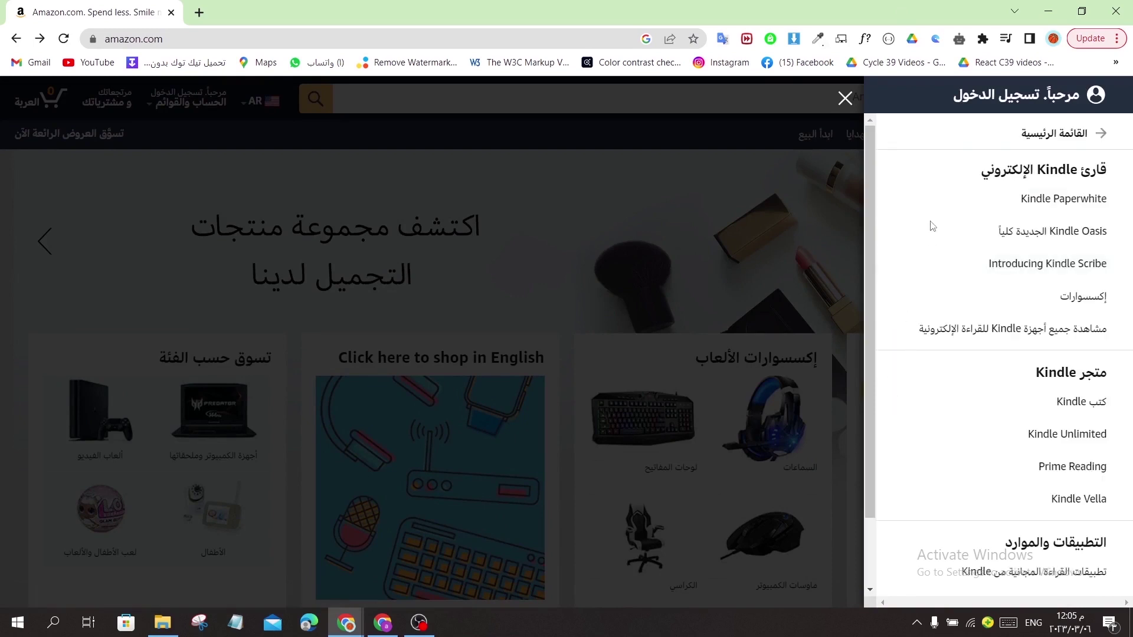
pyautogui.click(1065, 408)
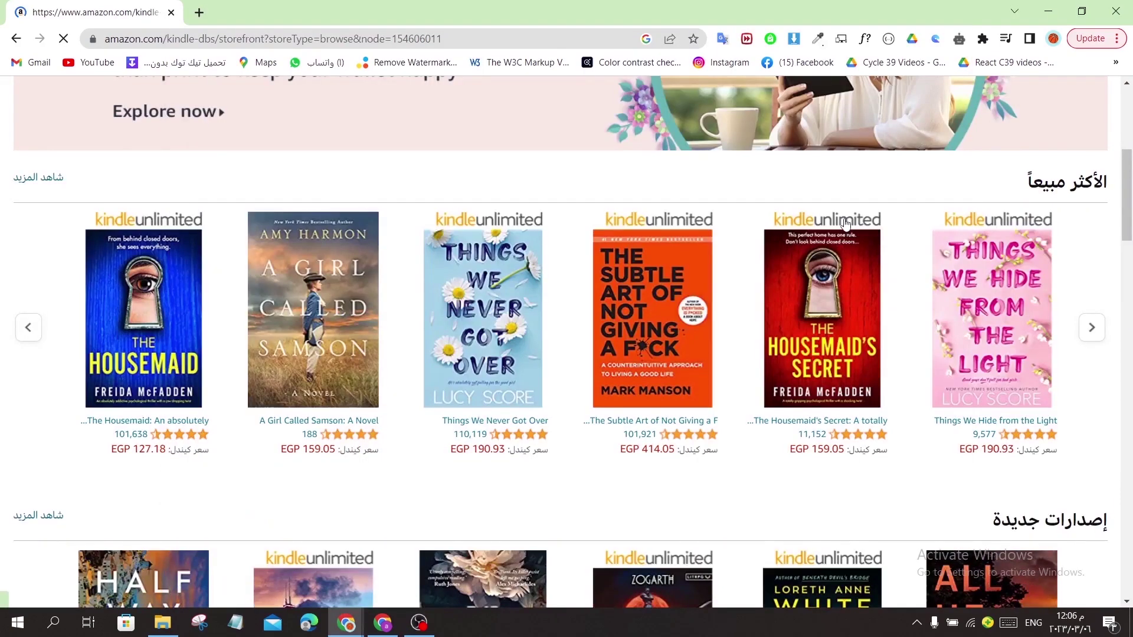
# Step: Examine the bestseller, new release and Amazon originals rows of the Kindle store, checking book ratings and prices
pyautogui.scroll(2, 845, 223)
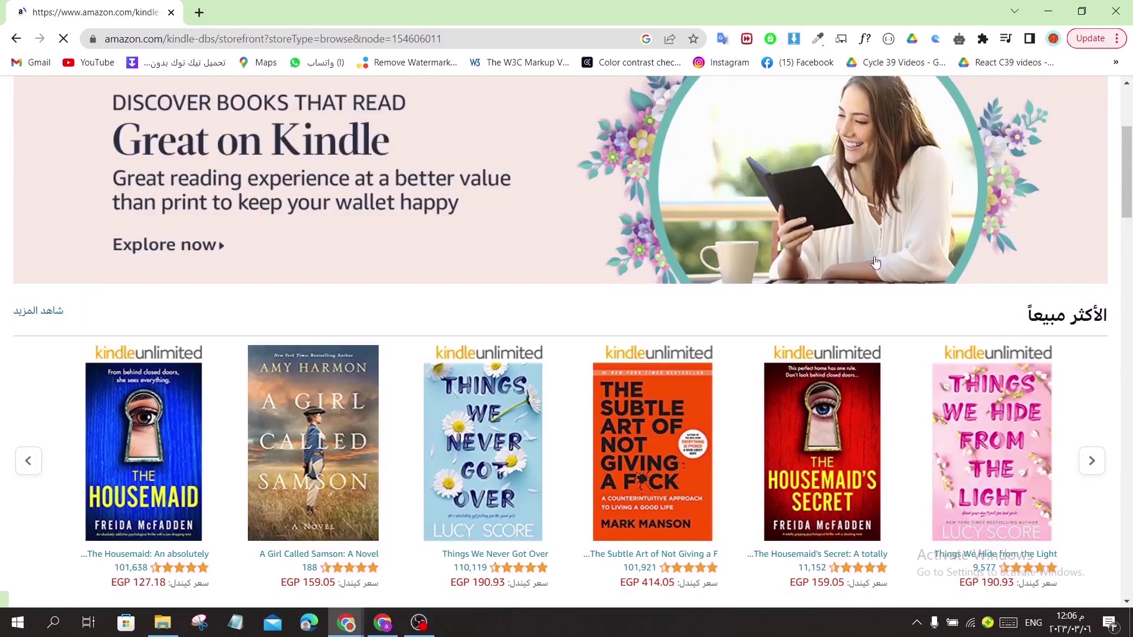
pyautogui.scroll(-5, 876, 261)
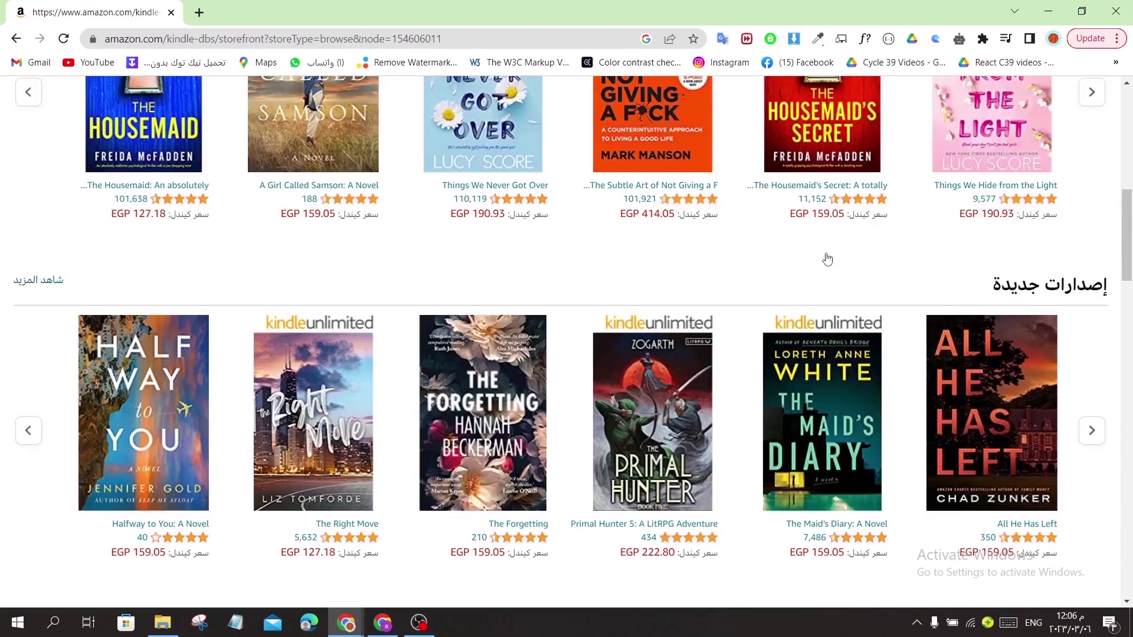
pyautogui.scroll(-1, 561, 271)
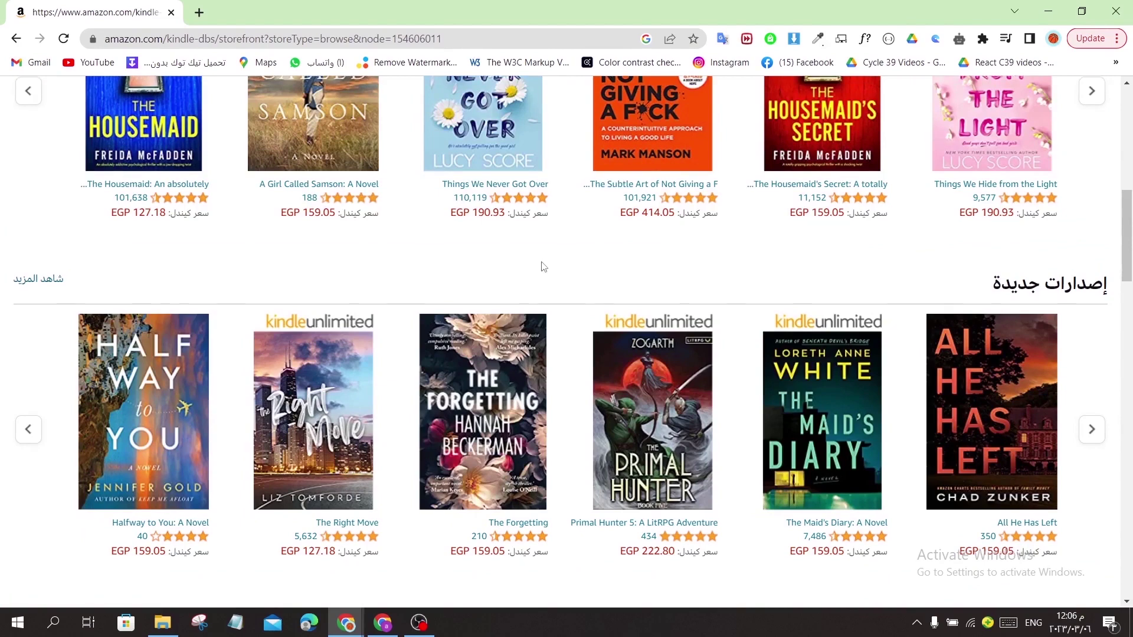
pyautogui.scroll(1, 590, 269)
pyautogui.scroll(1, 629, 269)
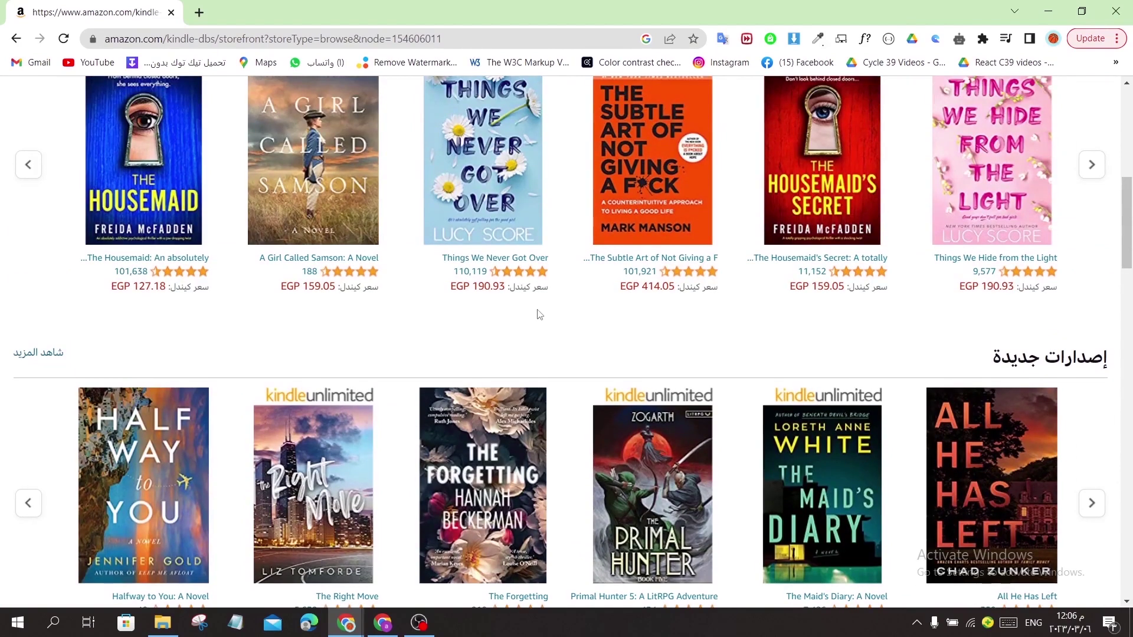
pyautogui.scroll(3, 537, 316)
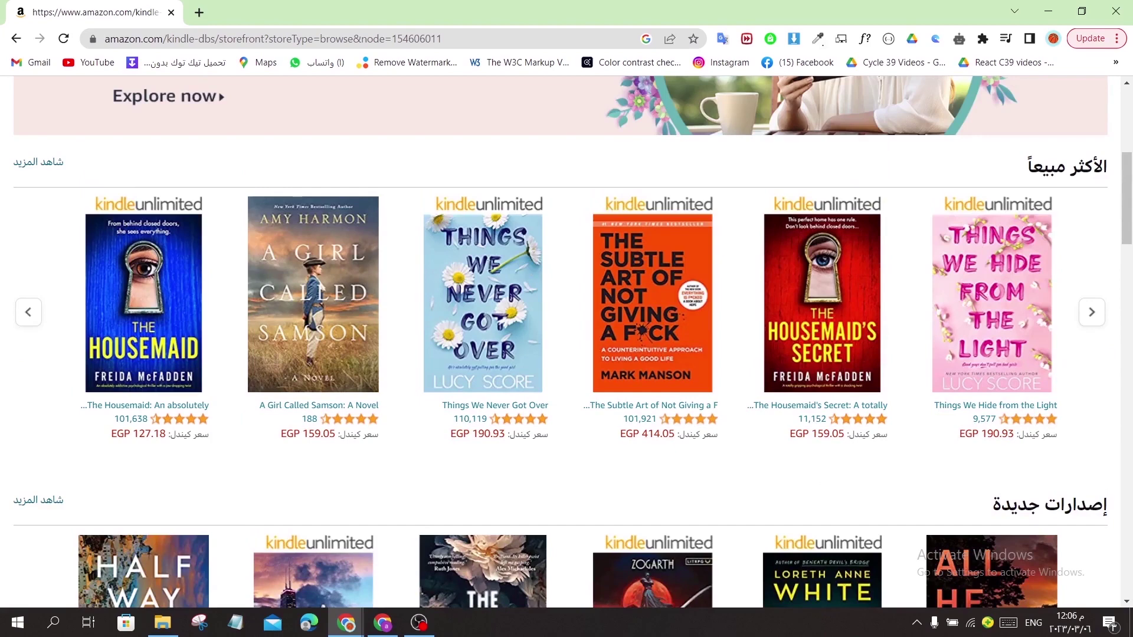
pyautogui.click(468, 423)
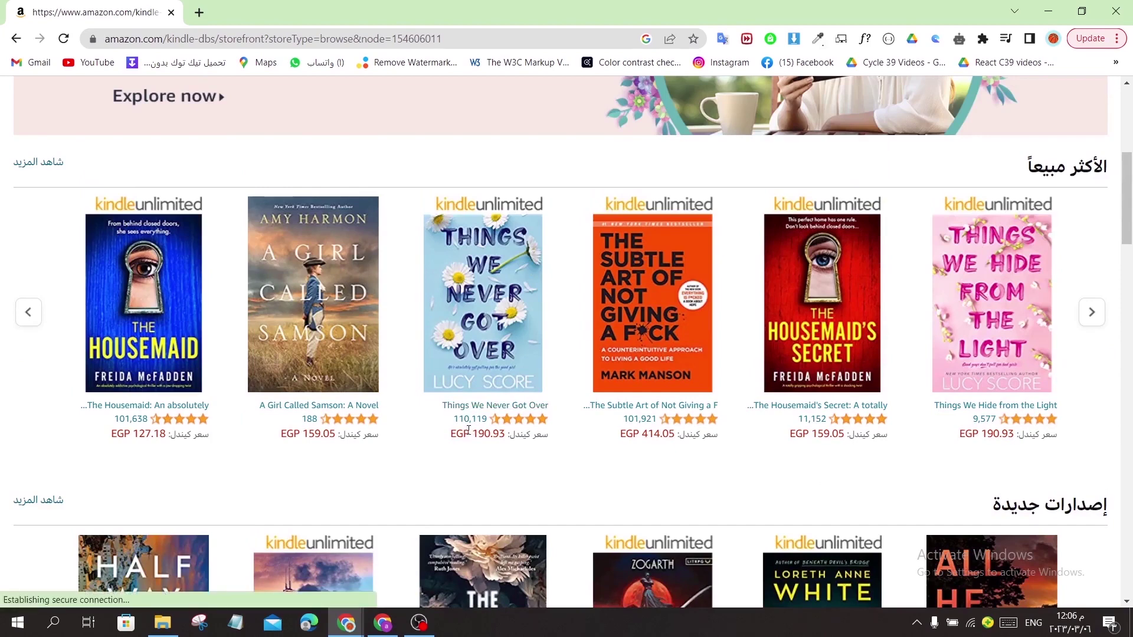
pyautogui.scroll(-10, 469, 430)
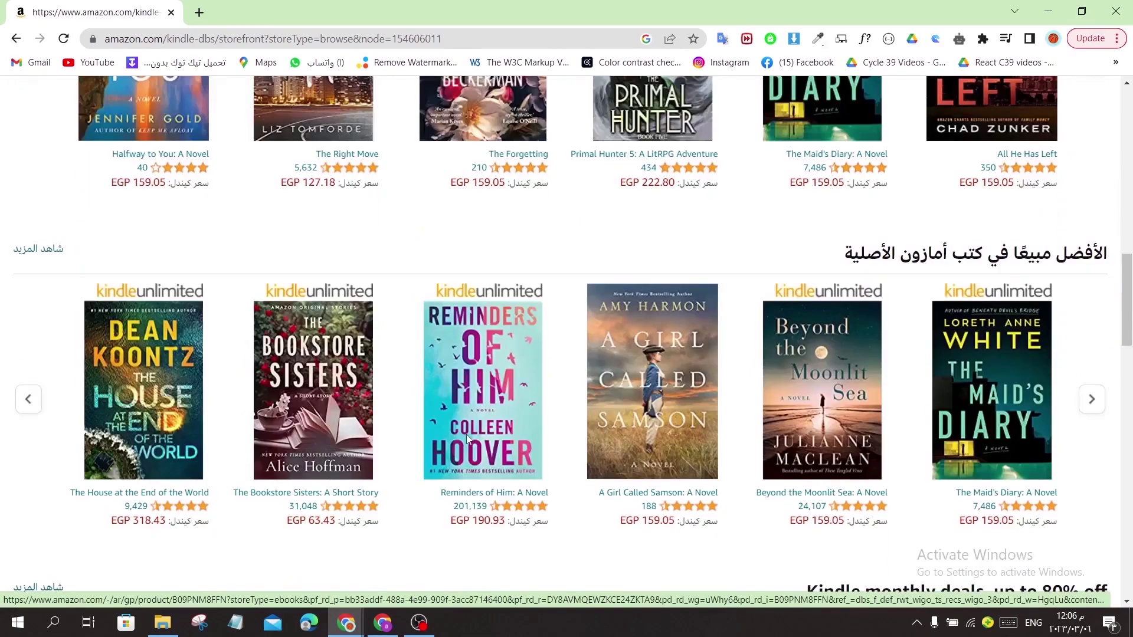
pyautogui.scroll(1, 467, 434)
pyautogui.scroll(7, 462, 436)
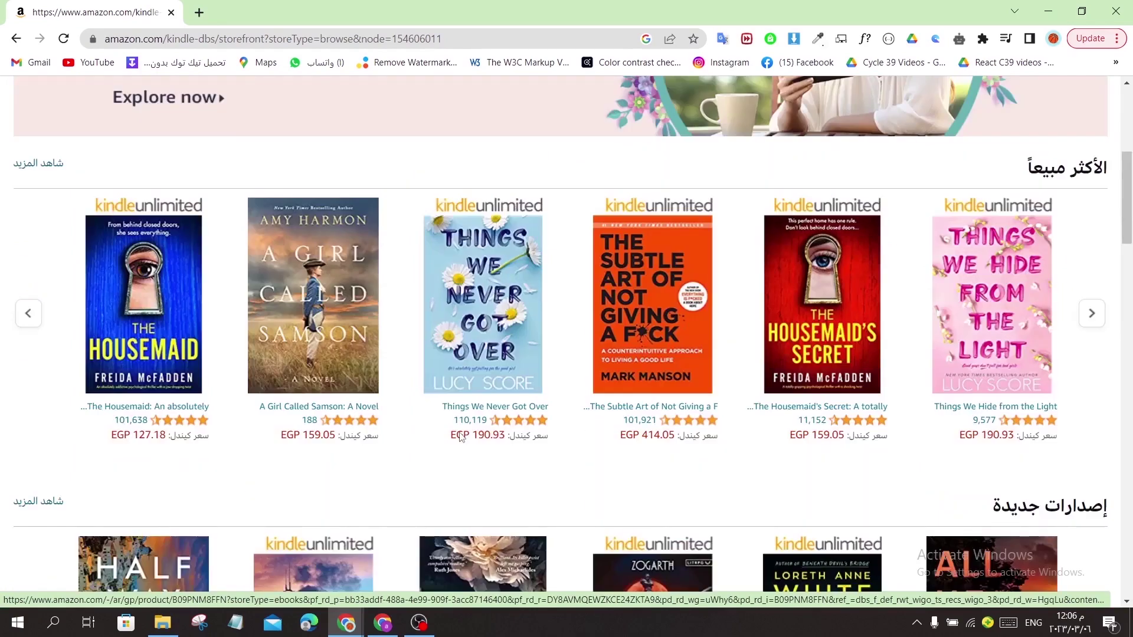
# Step: Open the children's e-books category of the Kindle store
pyautogui.scroll(5, 461, 436)
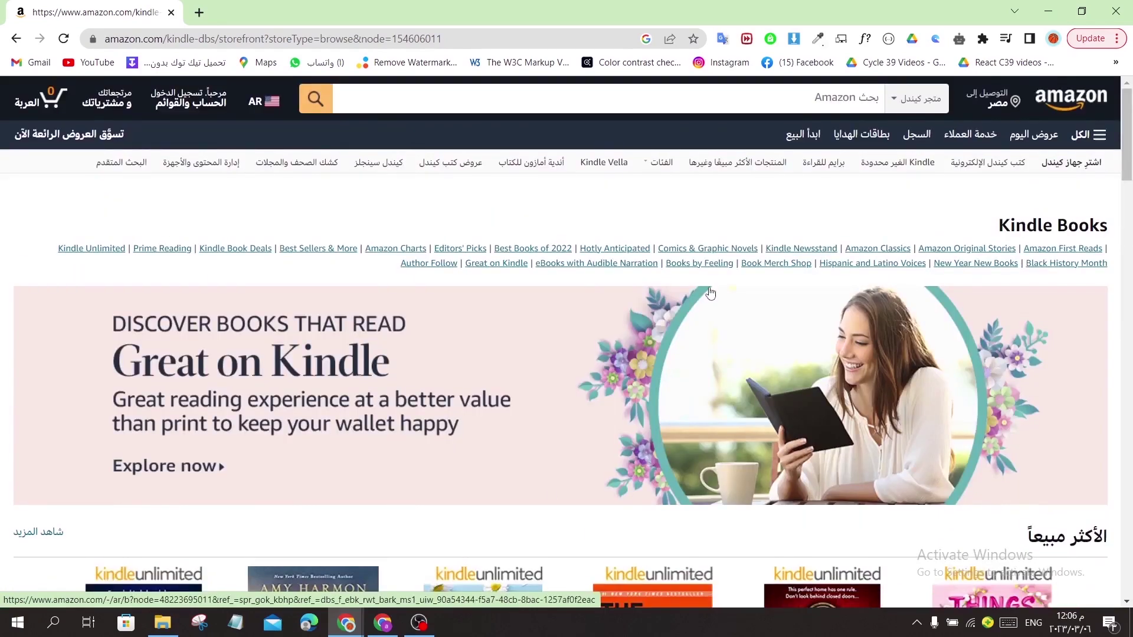
pyautogui.moveTo(655, 164)
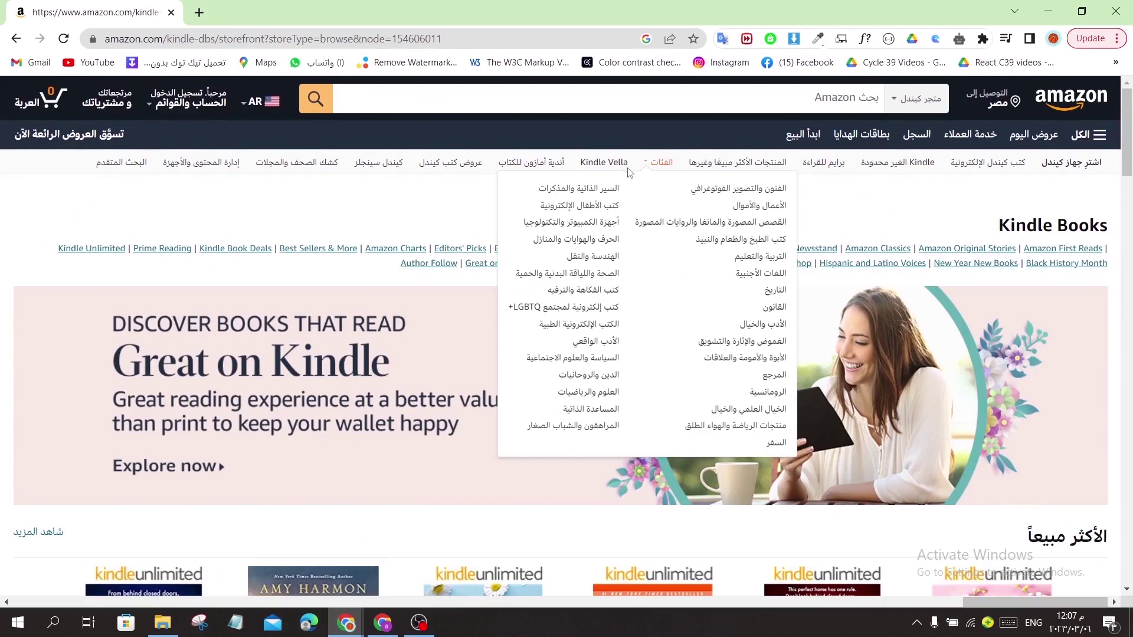
pyautogui.click(607, 210)
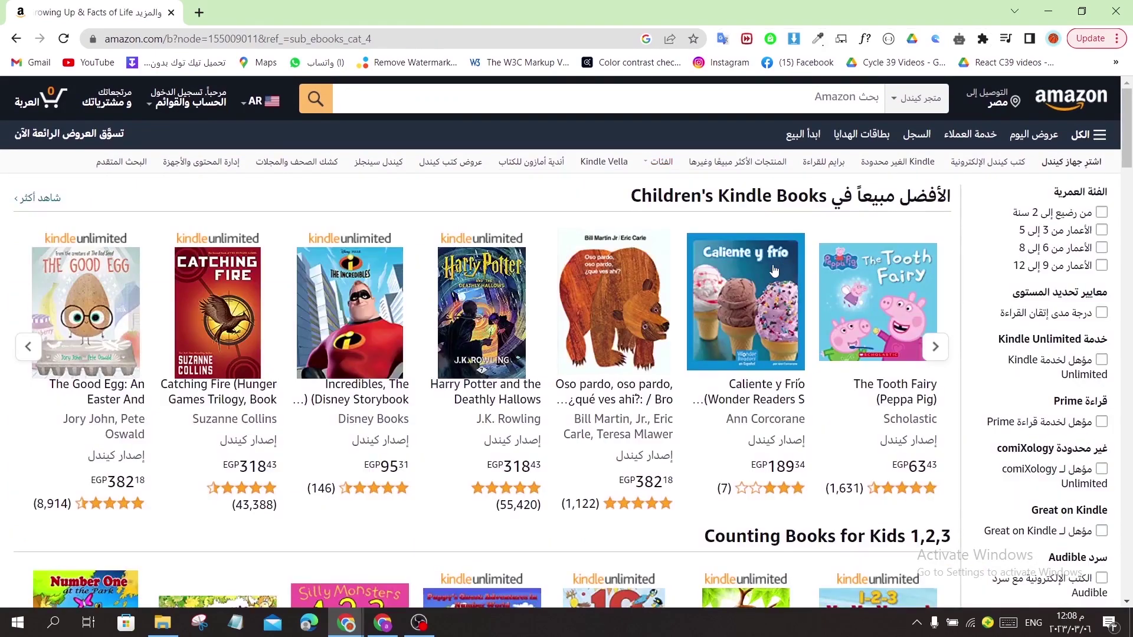
# Step: Examine the children's Kindle bestsellers, counting books, Harry Potter listings and age-range filters with their prices and ratings
pyautogui.scroll(-10, 548, 332)
pyautogui.scroll(8, 547, 332)
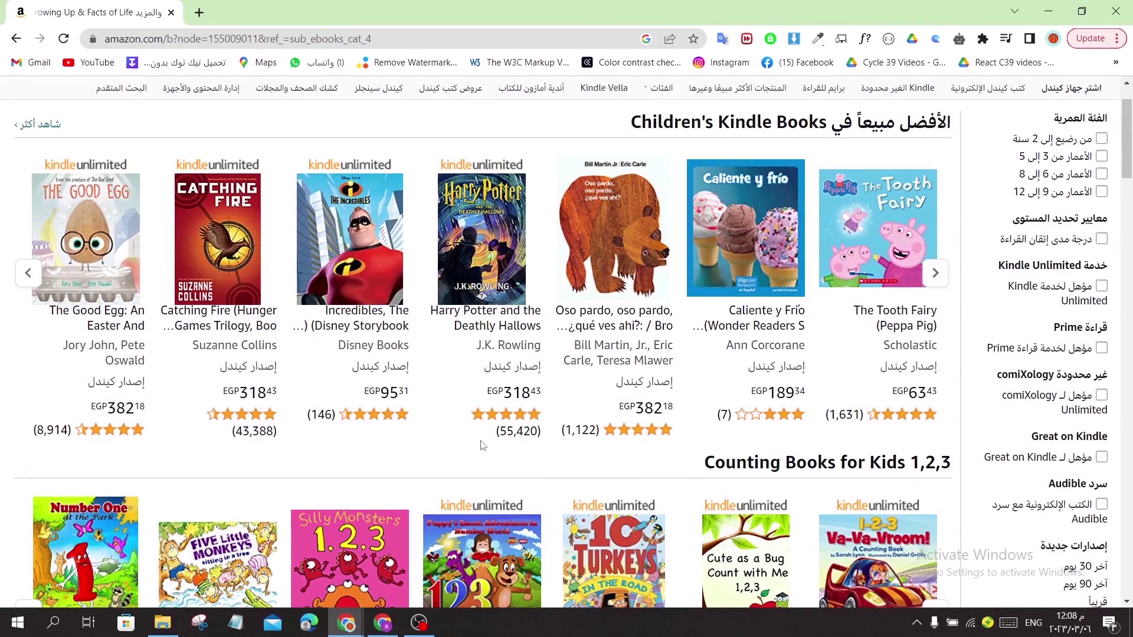
pyautogui.scroll(1, 481, 446)
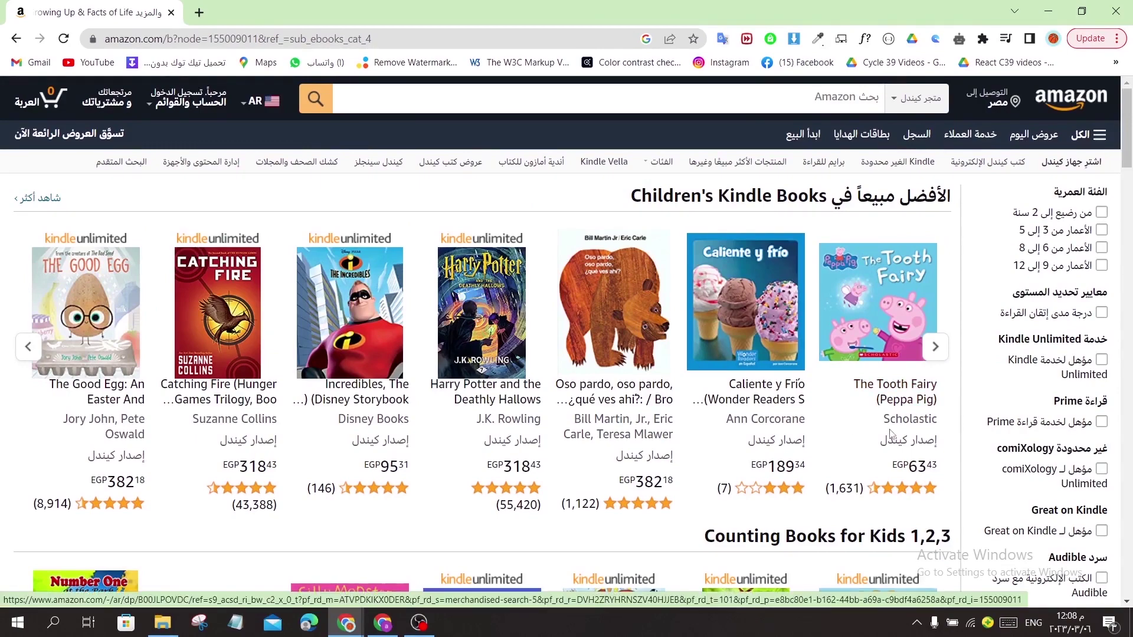
pyautogui.scroll(-4, 905, 464)
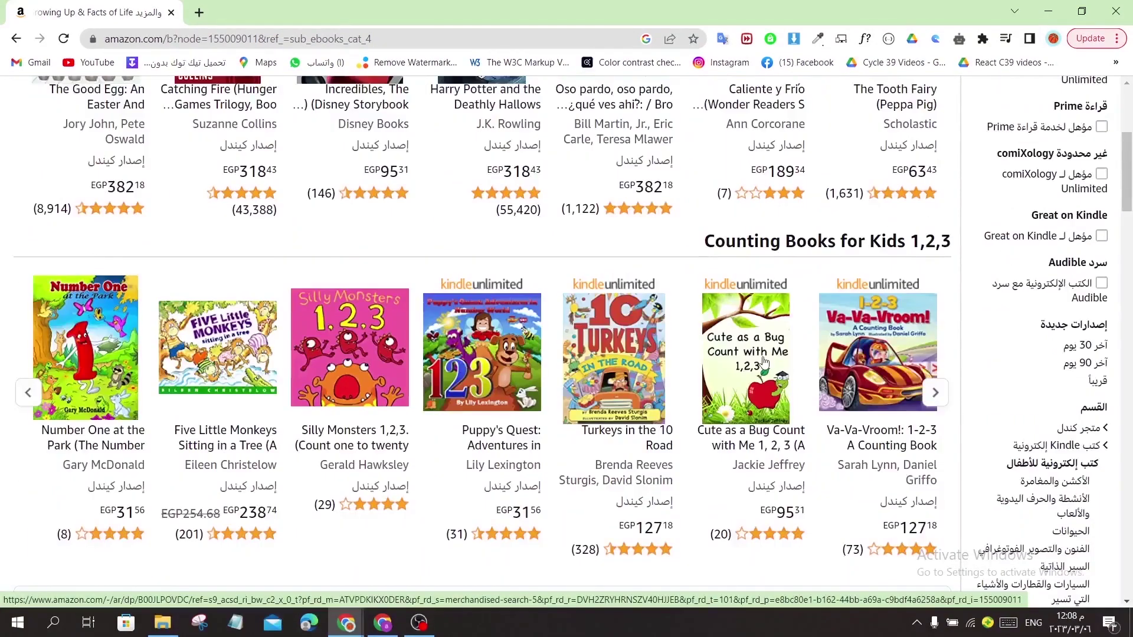
pyautogui.scroll(-3, 764, 361)
pyautogui.scroll(-3, 735, 353)
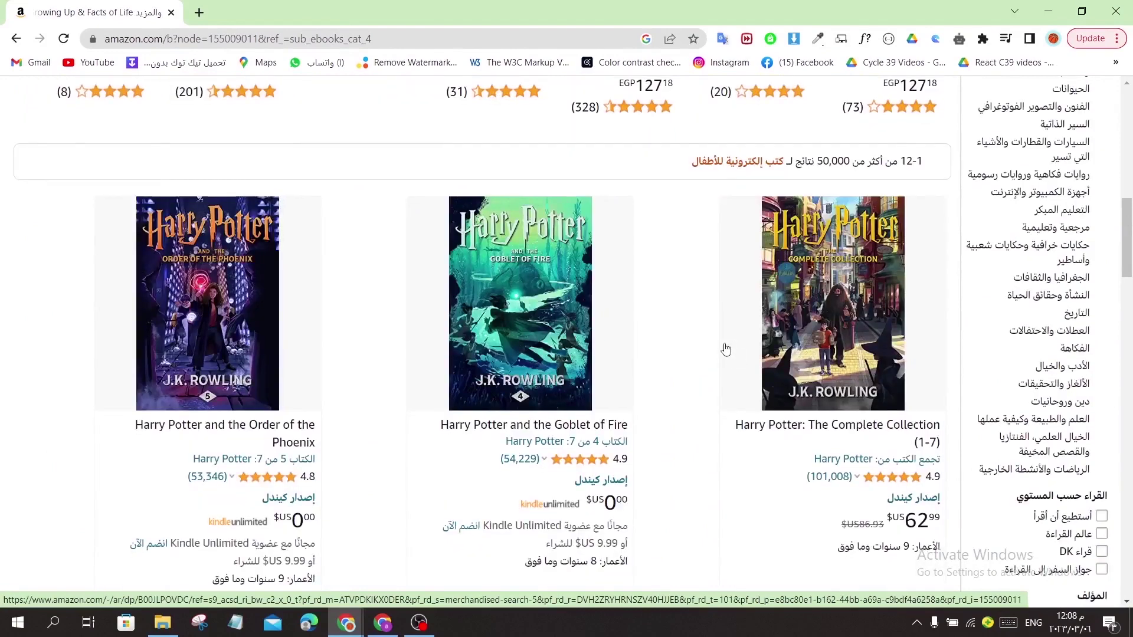
pyautogui.press('Home')
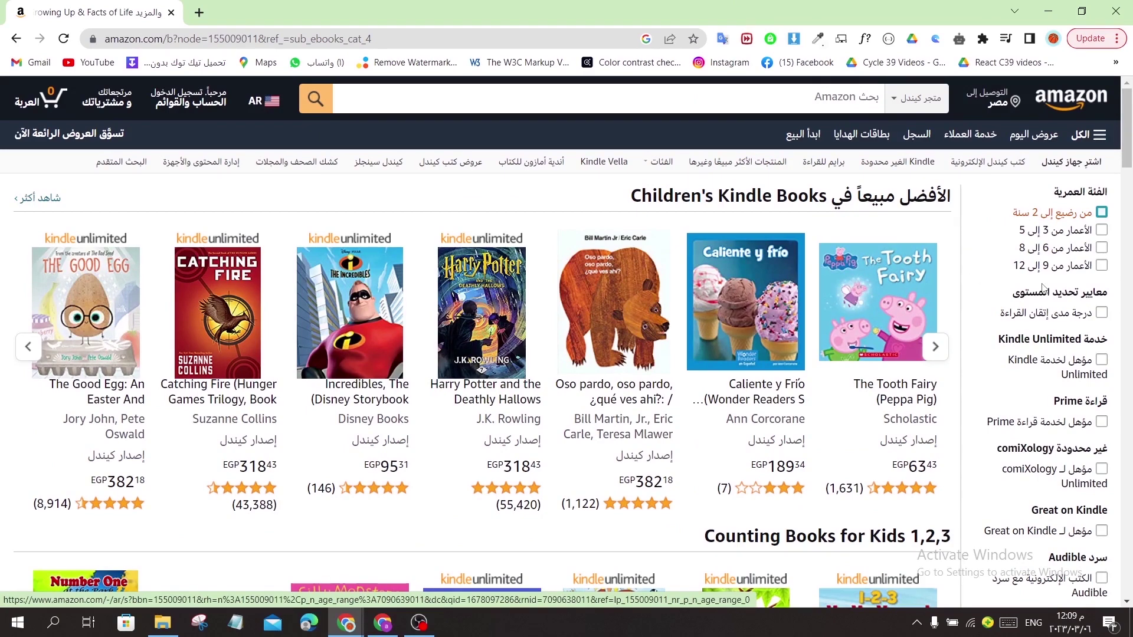
pyautogui.scroll(-6, 854, 415)
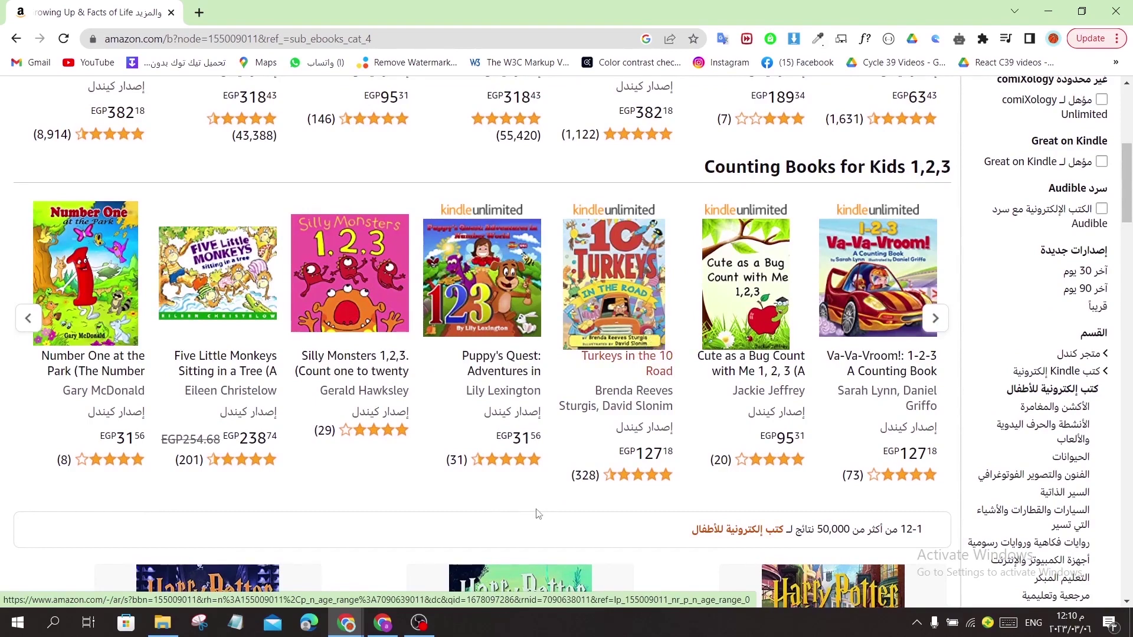
# Step: Switch to the Google results for "once upon a bot" and open the Once Upon a Bot story creation site
pyautogui.press('super+d')
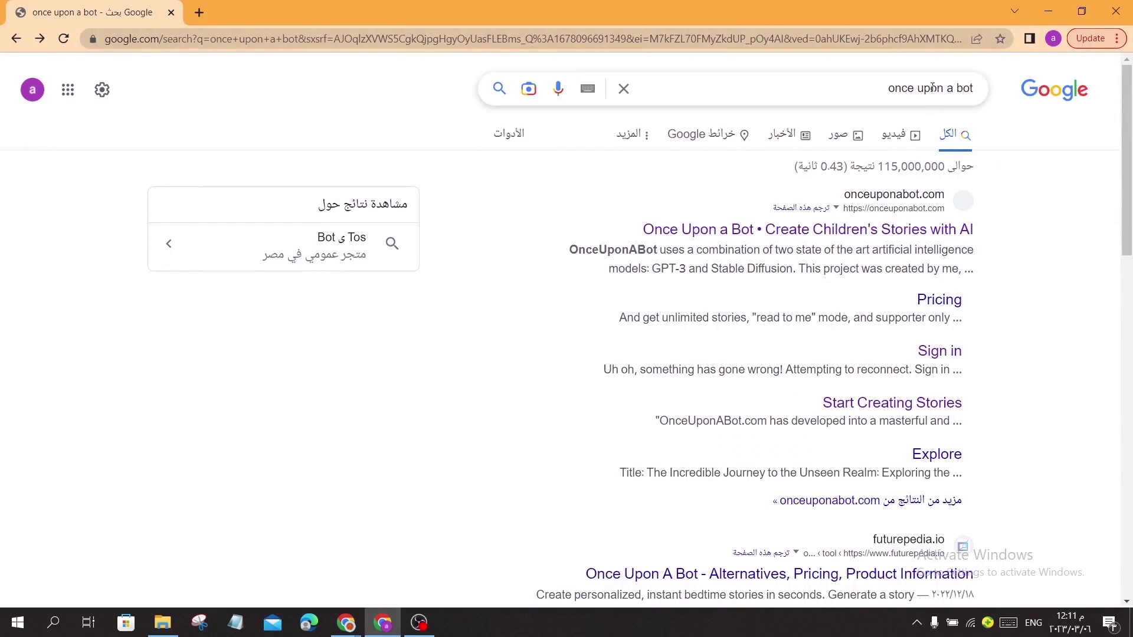
pyautogui.moveTo(977, 87); pyautogui.dragTo(884, 88)
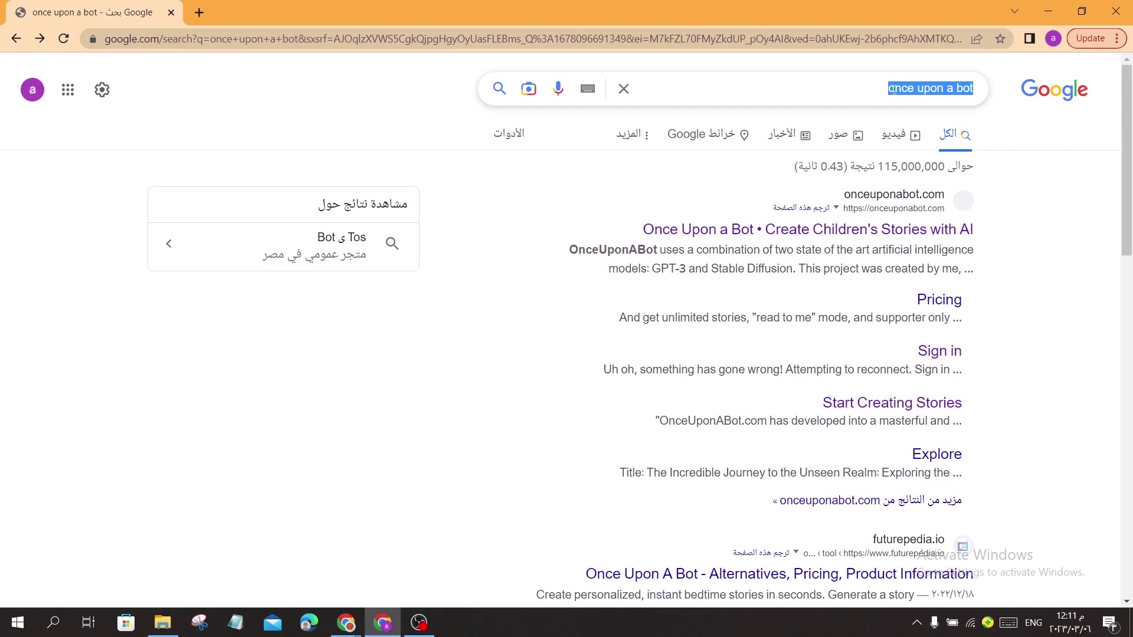
pyautogui.click(918, 232)
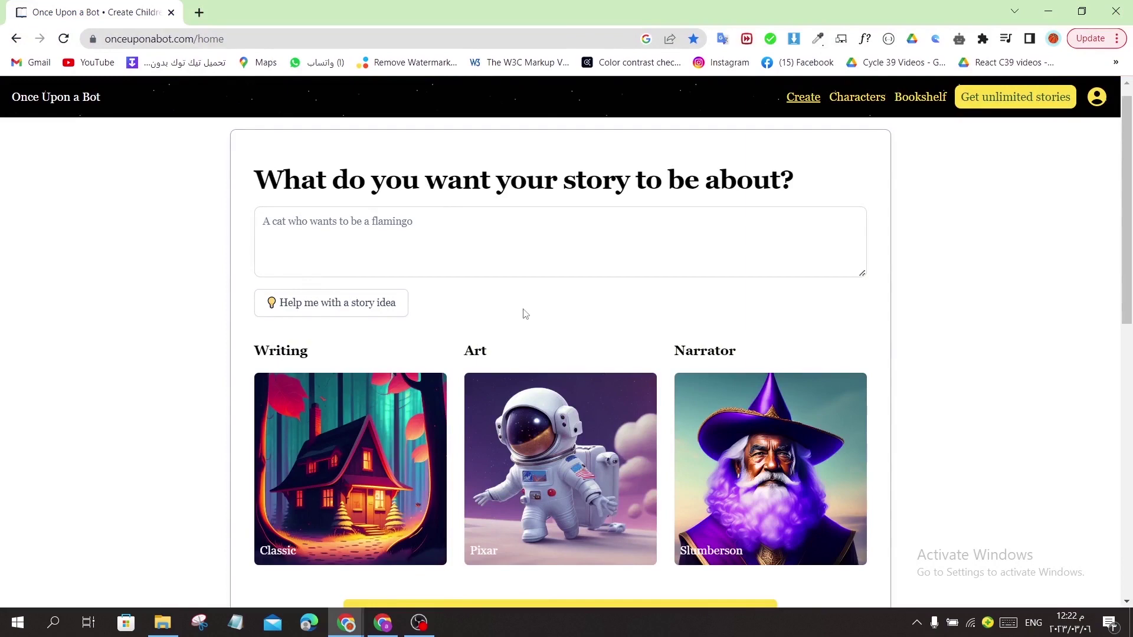
# Step: Have the site fill in a suggested story idea for what the story should be about
pyautogui.scroll(-1, 525, 314)
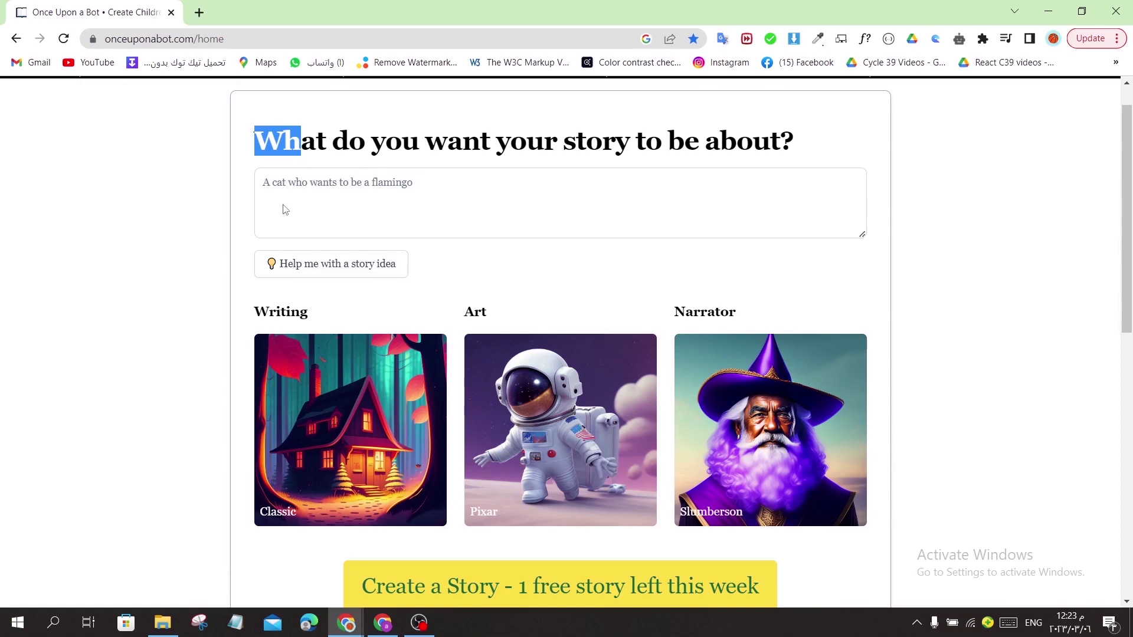
pyautogui.scroll(1, 295, 224)
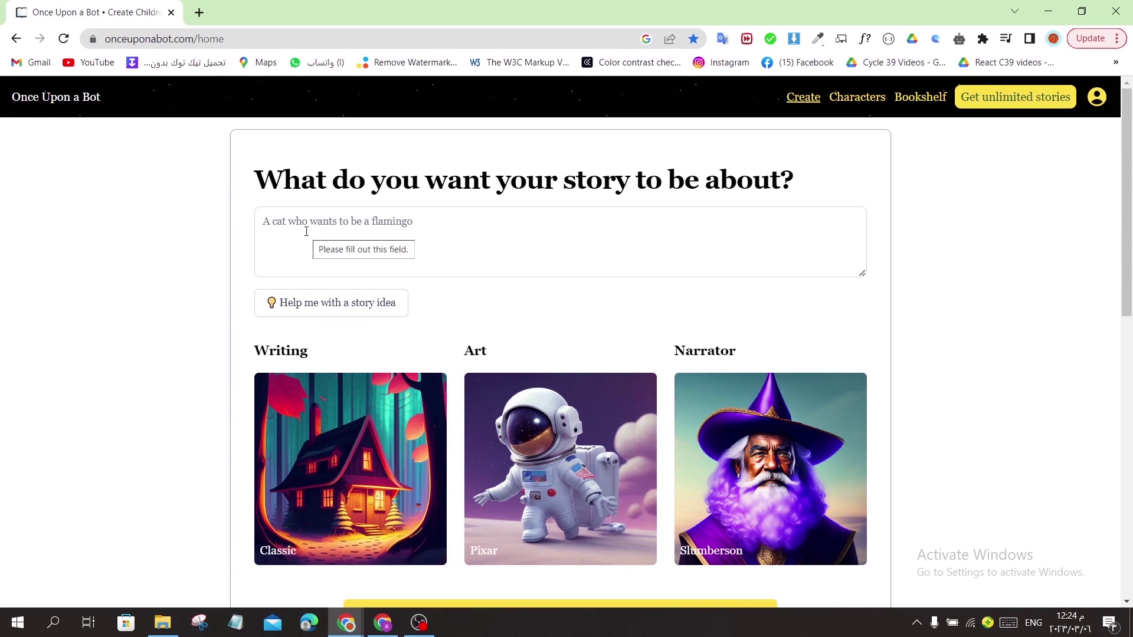
pyautogui.click(368, 305)
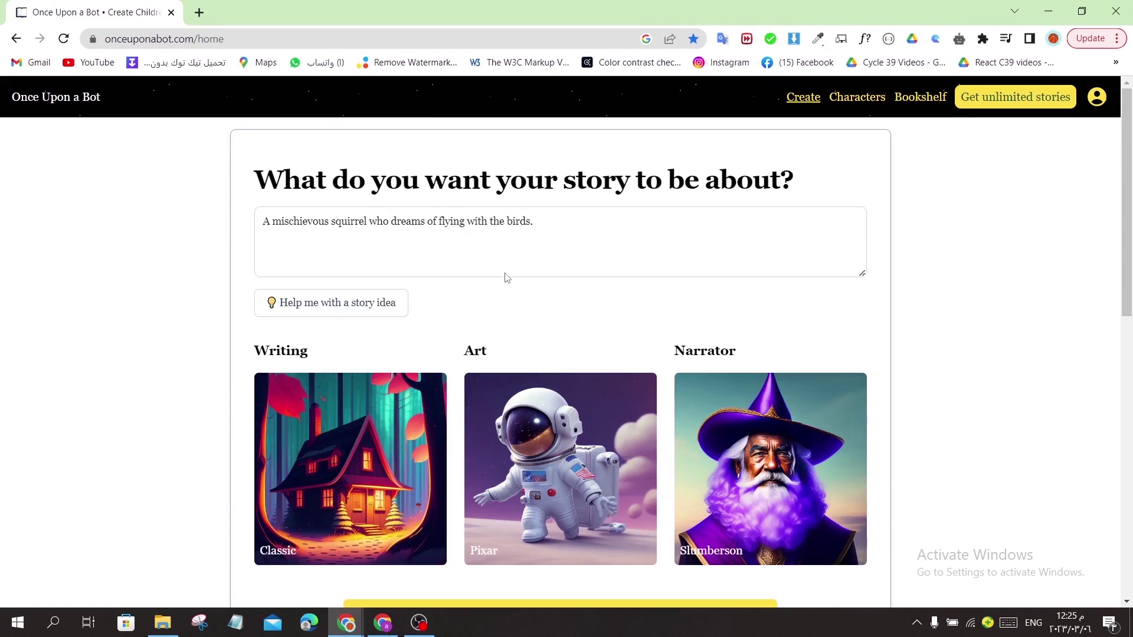
pyautogui.click(419, 622)
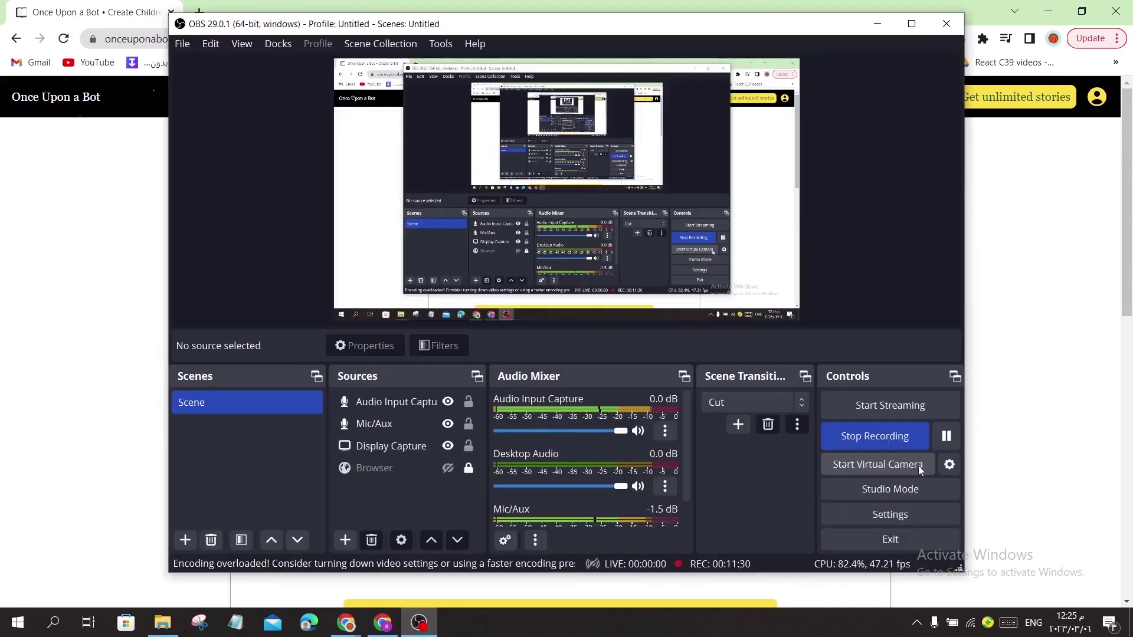
pyautogui.click(419, 623)
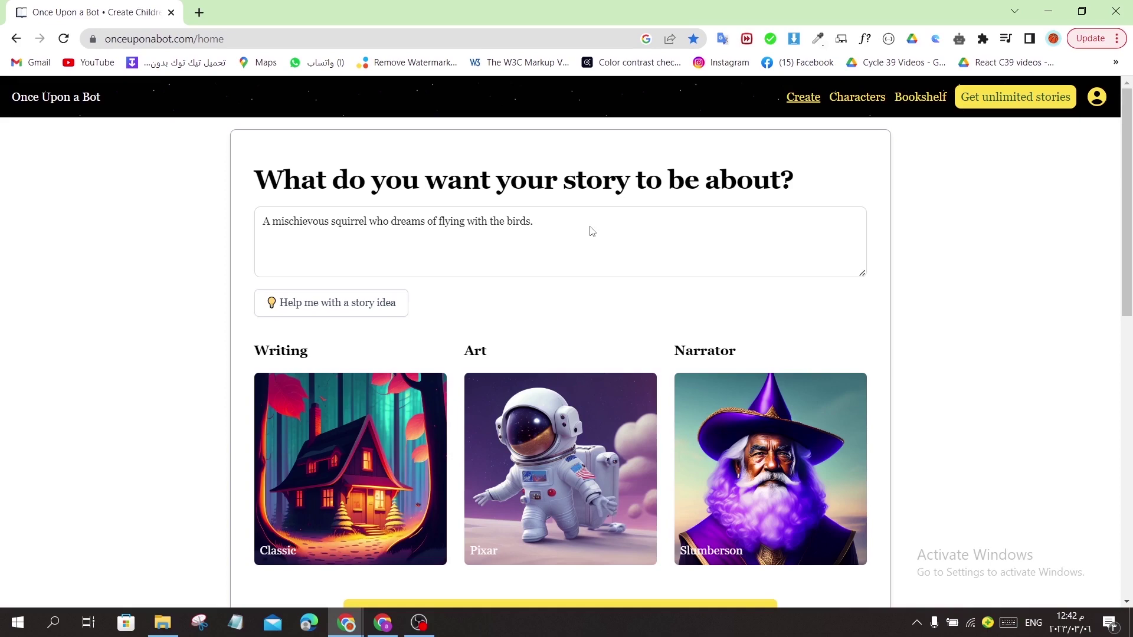
# Step: Examine the narrator, writing style and art style options offered for the story, then close the list
pyautogui.scroll(-1, 593, 230)
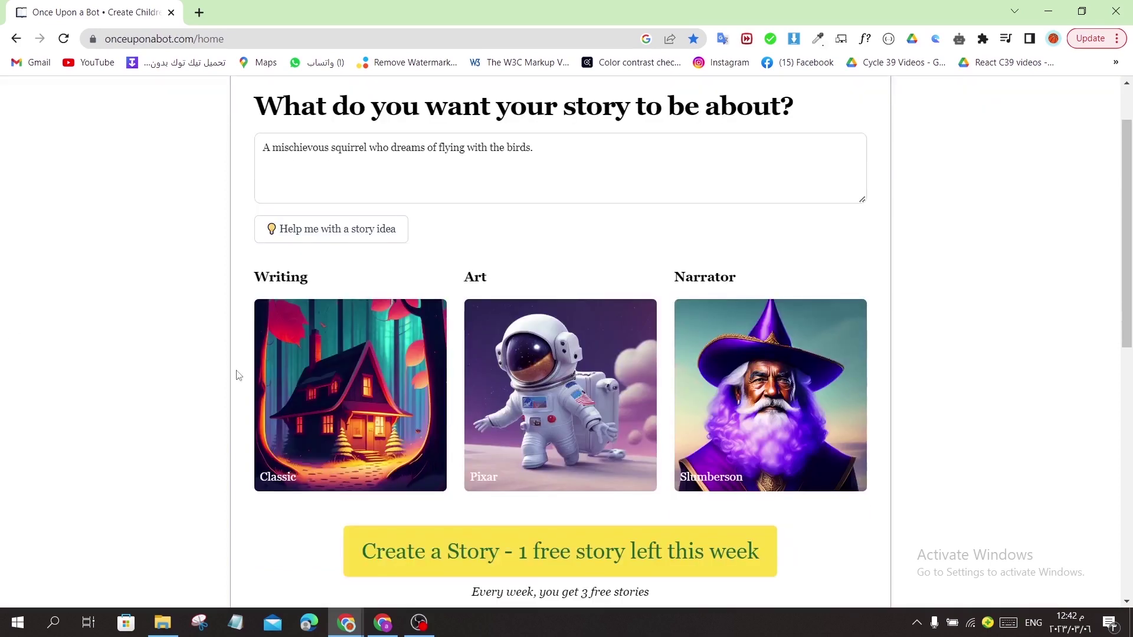
pyautogui.click(752, 450)
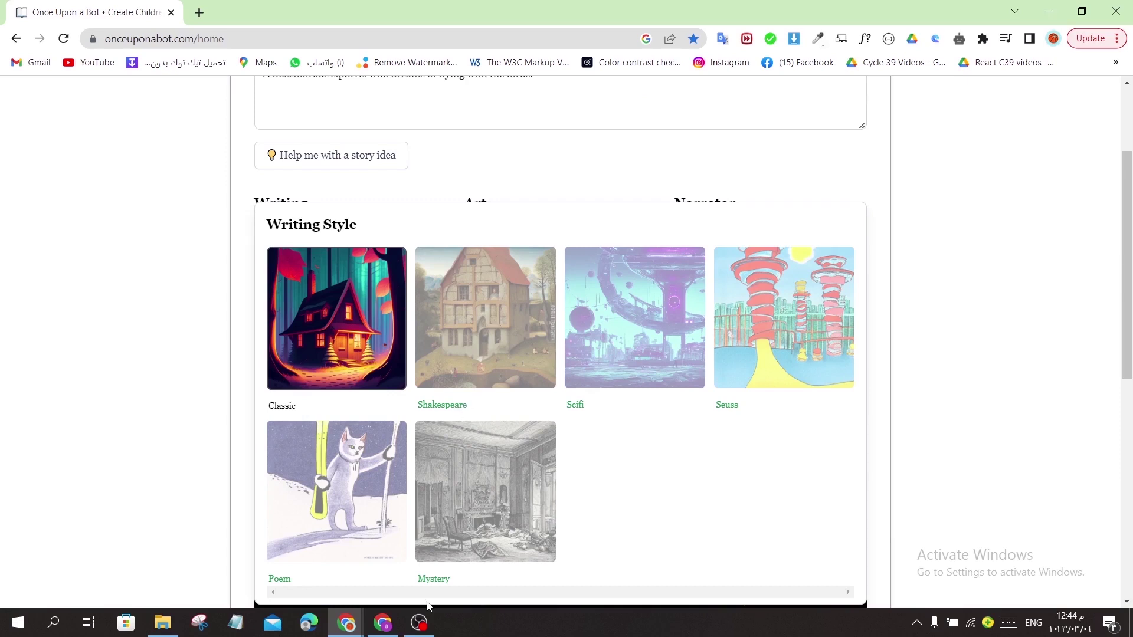
pyautogui.click(420, 621)
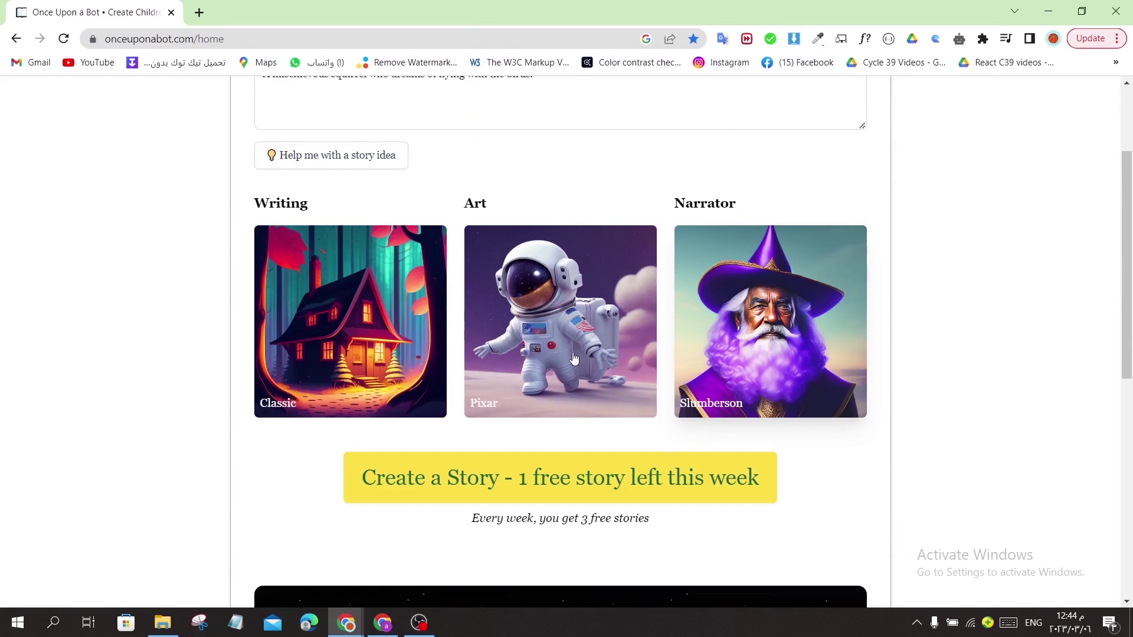
pyautogui.click(574, 358)
pyautogui.scroll(-3, 646, 284)
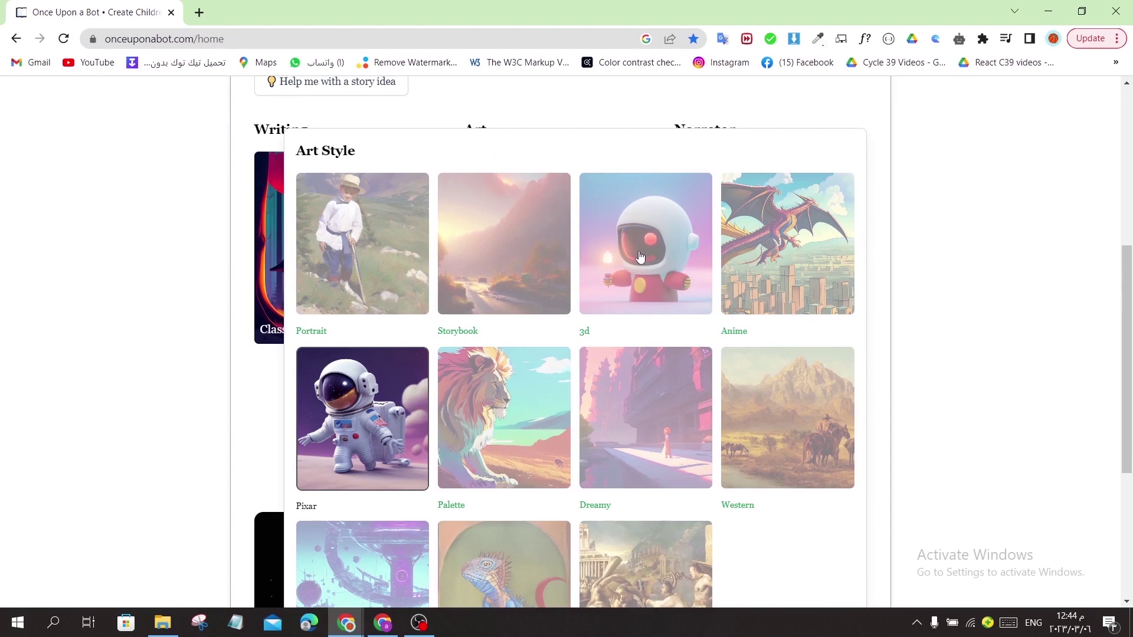
pyautogui.scroll(-2, 640, 256)
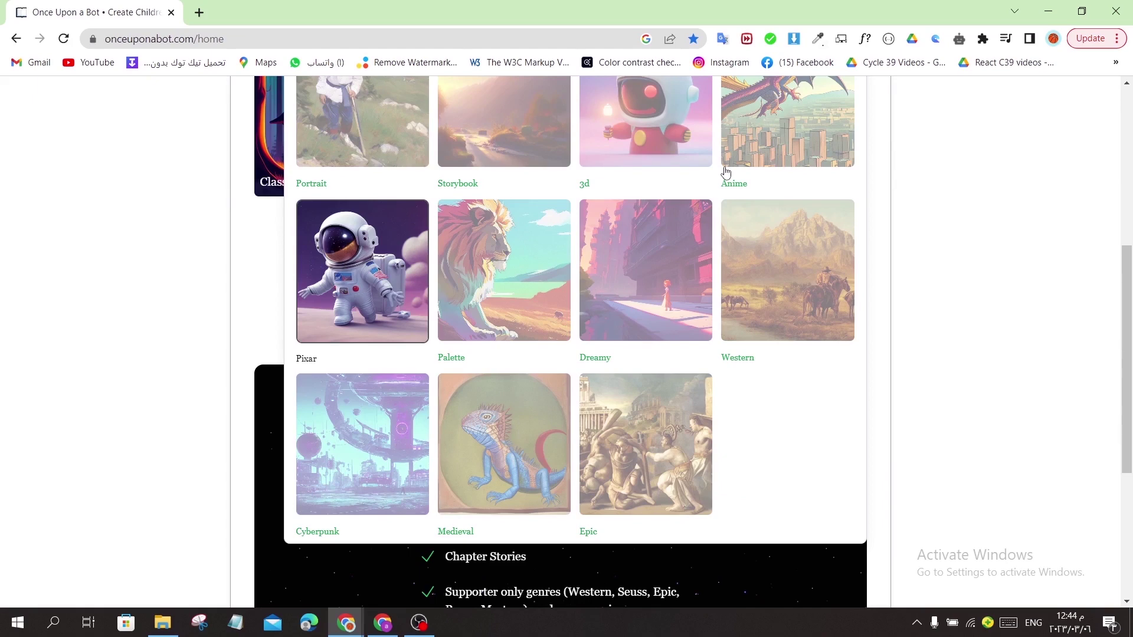
pyautogui.press('Escape')
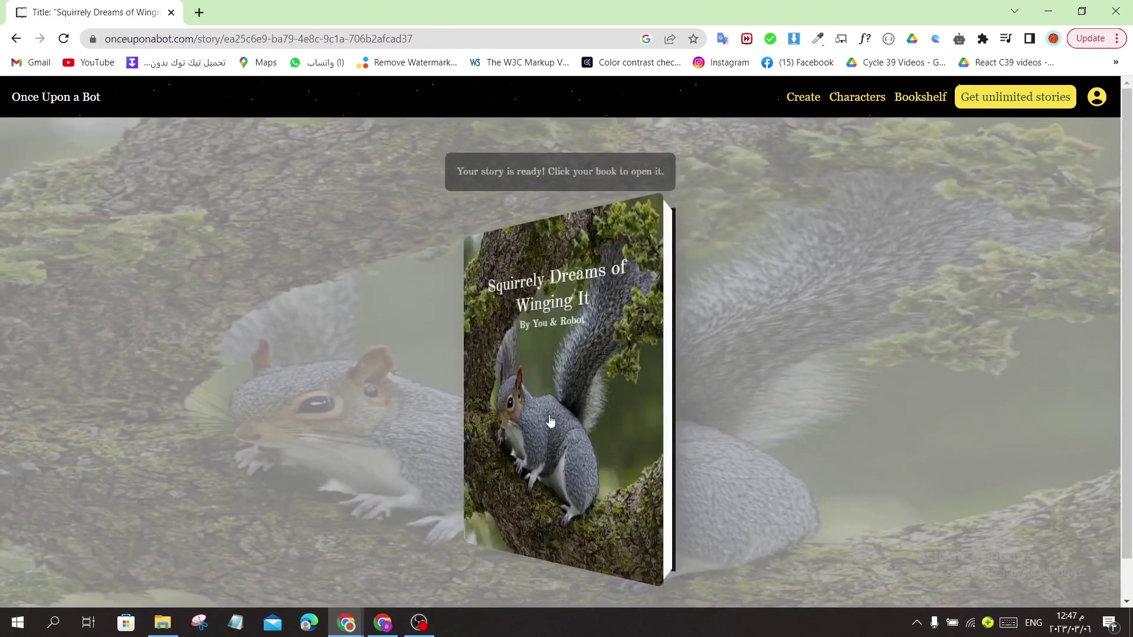
# Step: Open the generated book "Squirrely Dreams of Winging It" and play the first page's audio narration
pyautogui.click(571, 316)
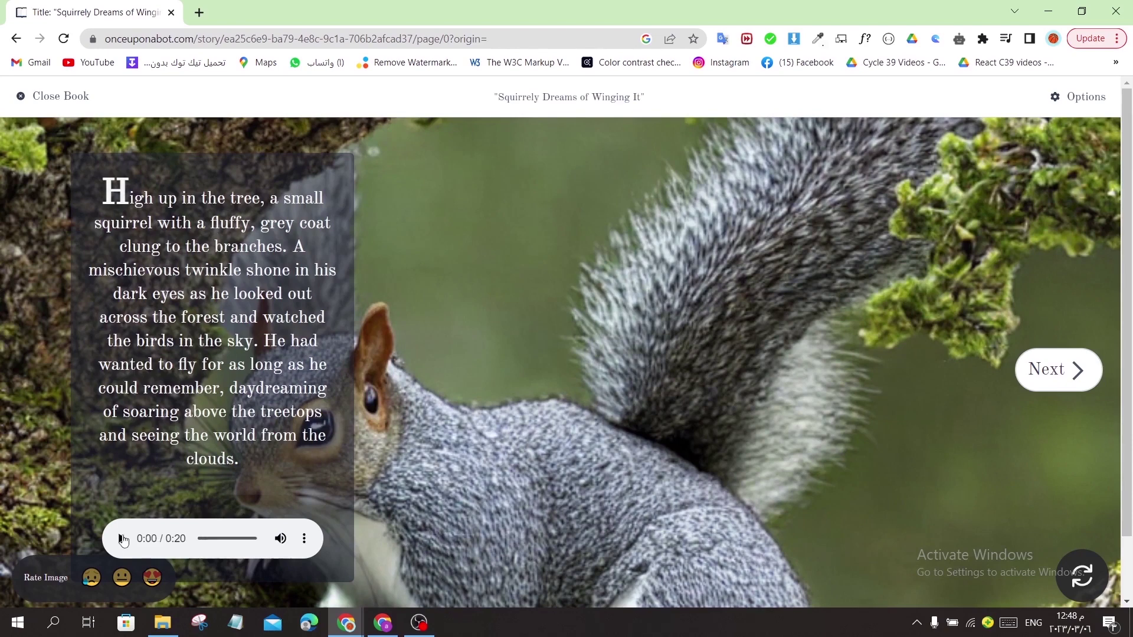
pyautogui.click(122, 539)
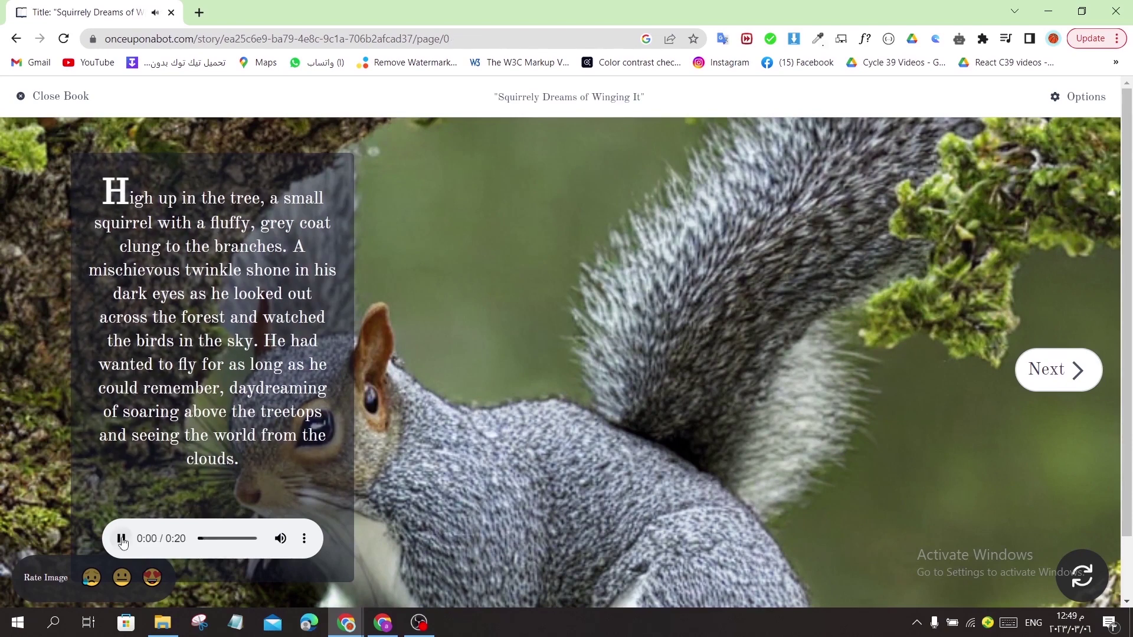